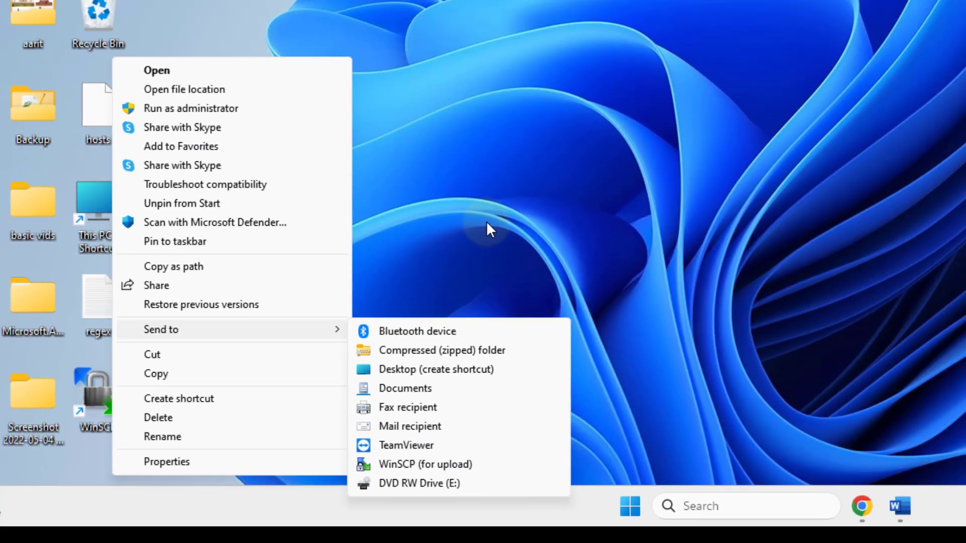
Step: Open the SendTo folder by running shell:sendto from the Run dialog
left_click(345, 372)
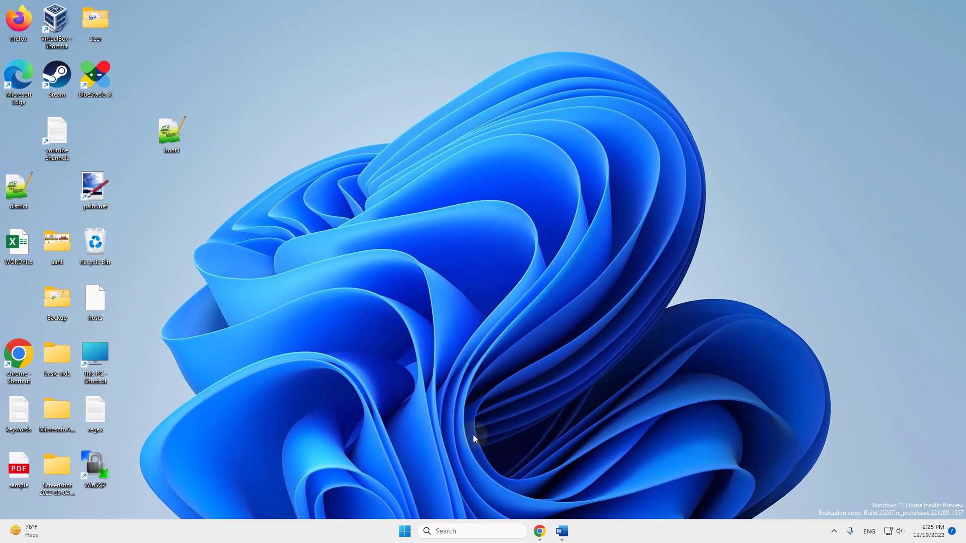
key("super+r")
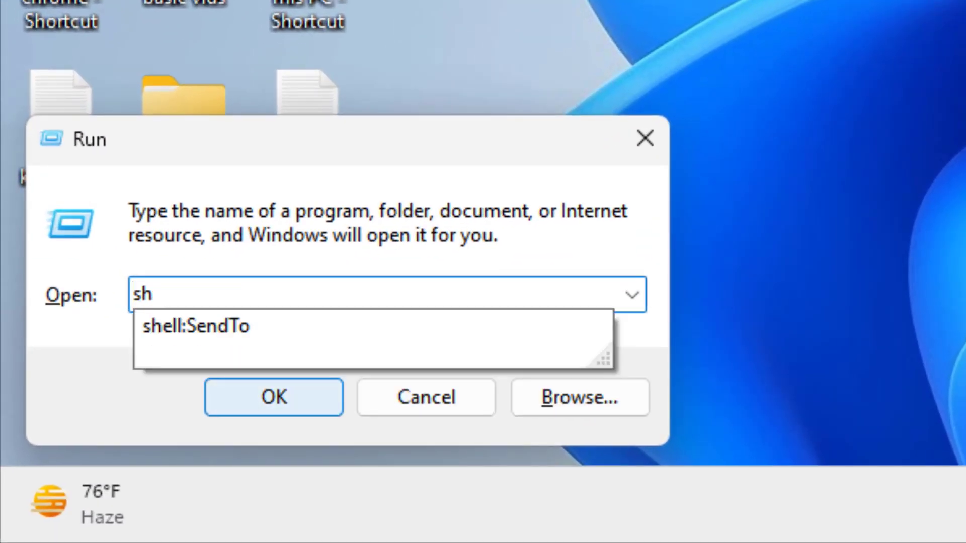
type("ell:")
type("sendto")
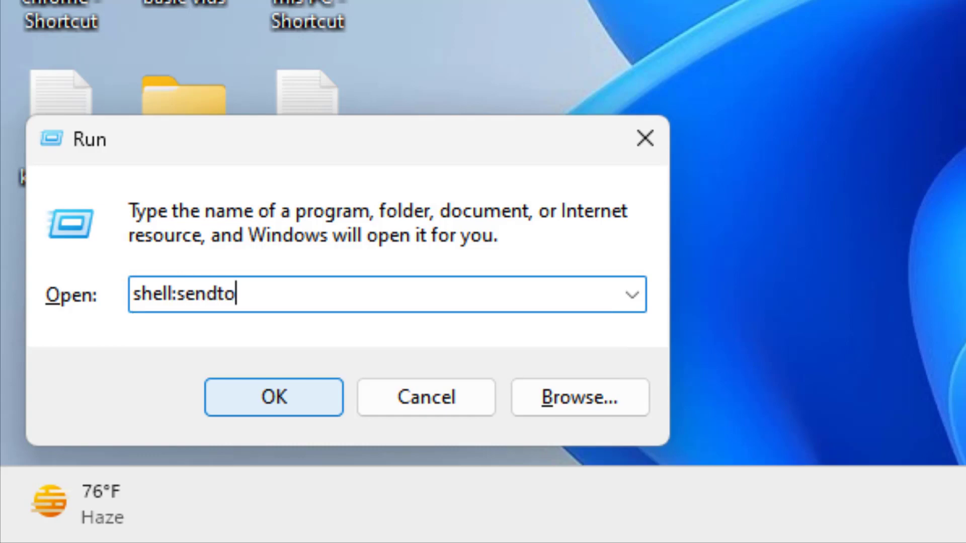
key("Return")
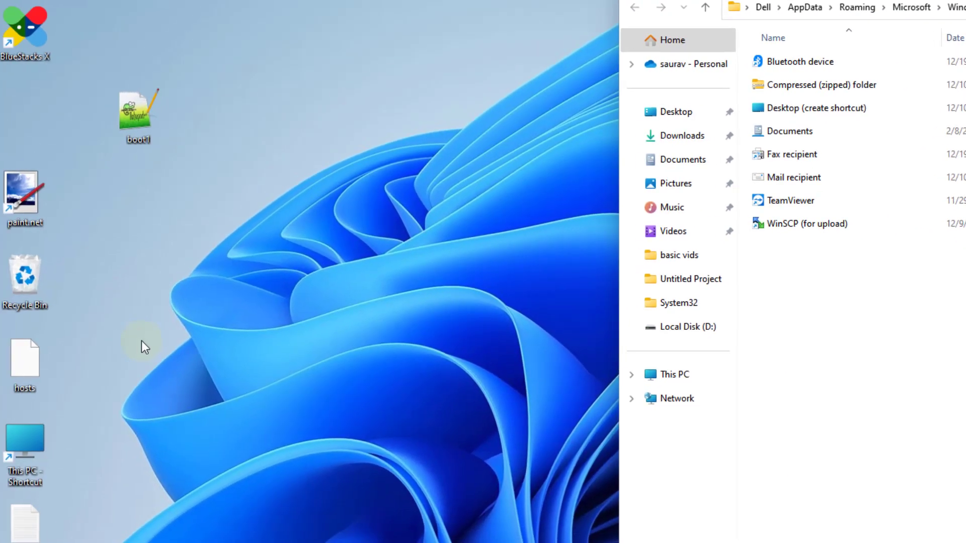
right_click(135, 339)
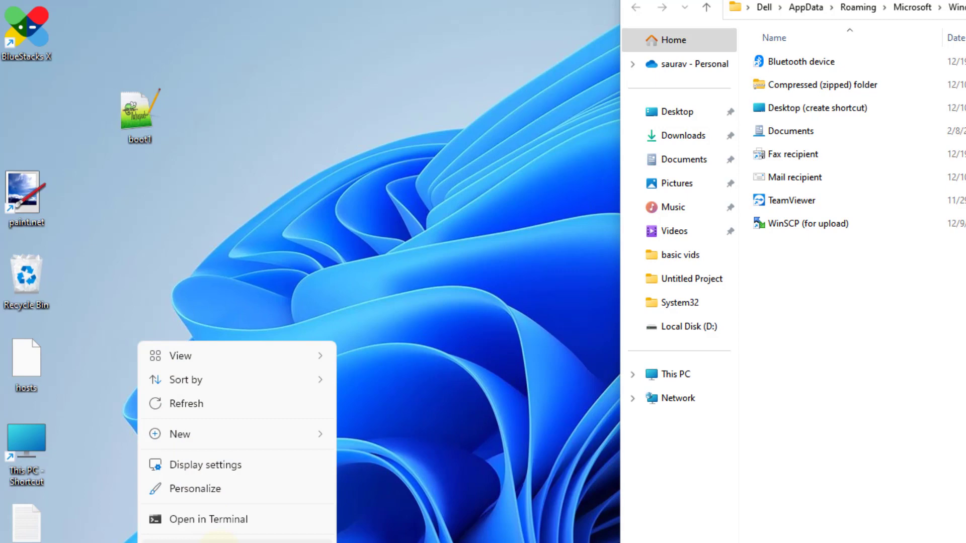
left_click(219, 541)
key("Escape")
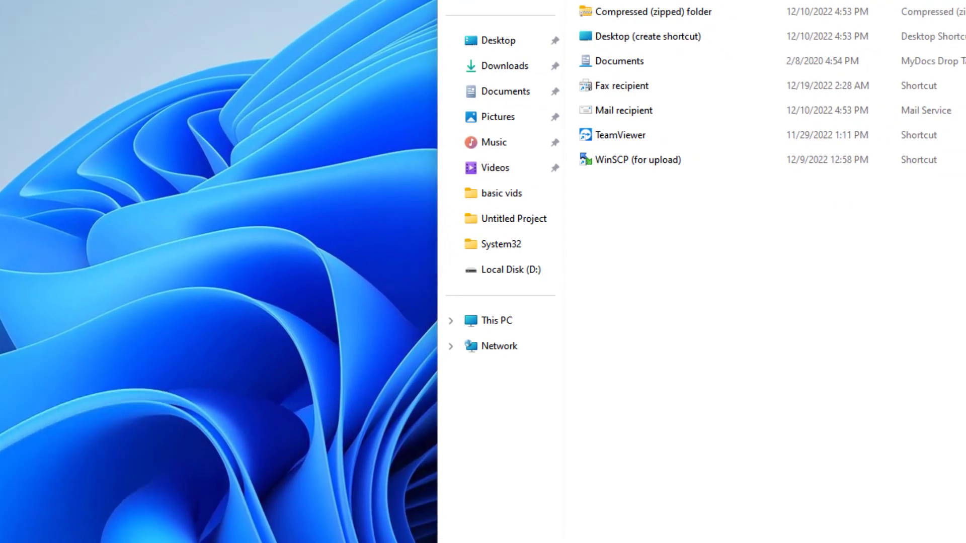
key("shift+F10")
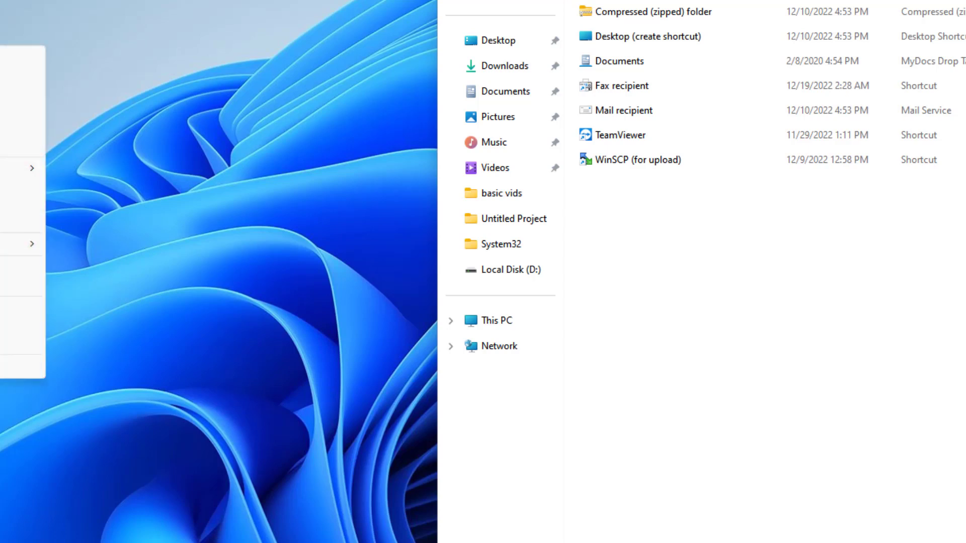
mouse_move(23, 244)
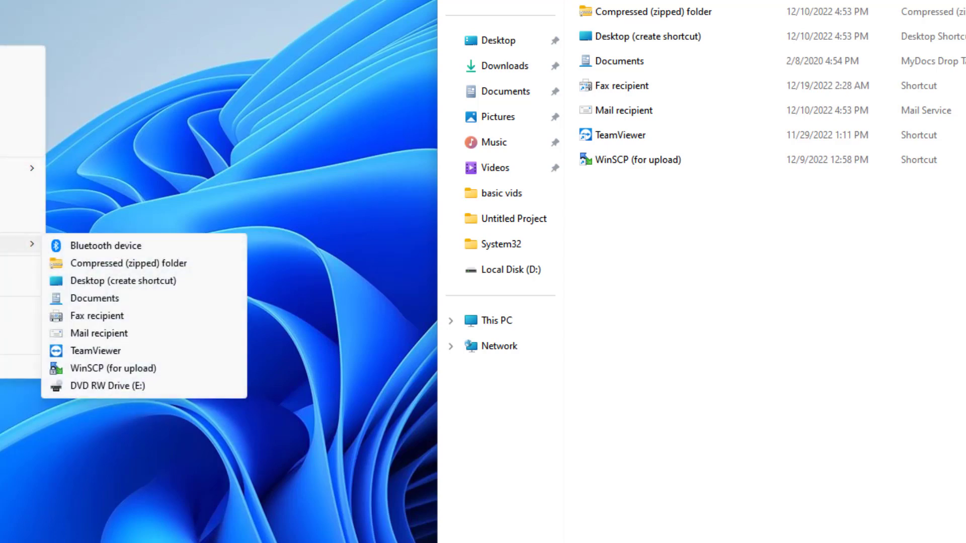
left_click(106, 351)
left_click(641, 267)
left_click(662, 197)
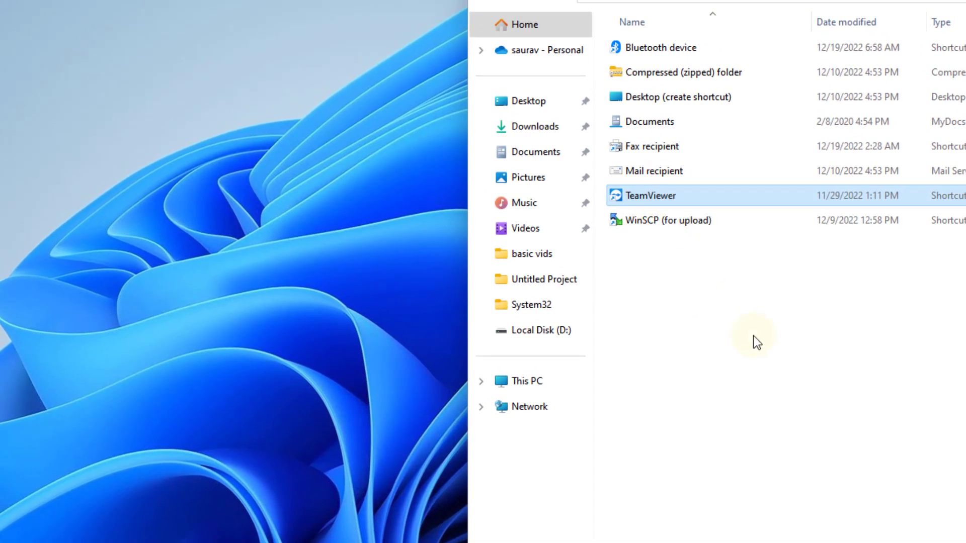
Step: Delete the TeamViewer shortcut from SendTo and confirm the deletion
right_click(670, 202)
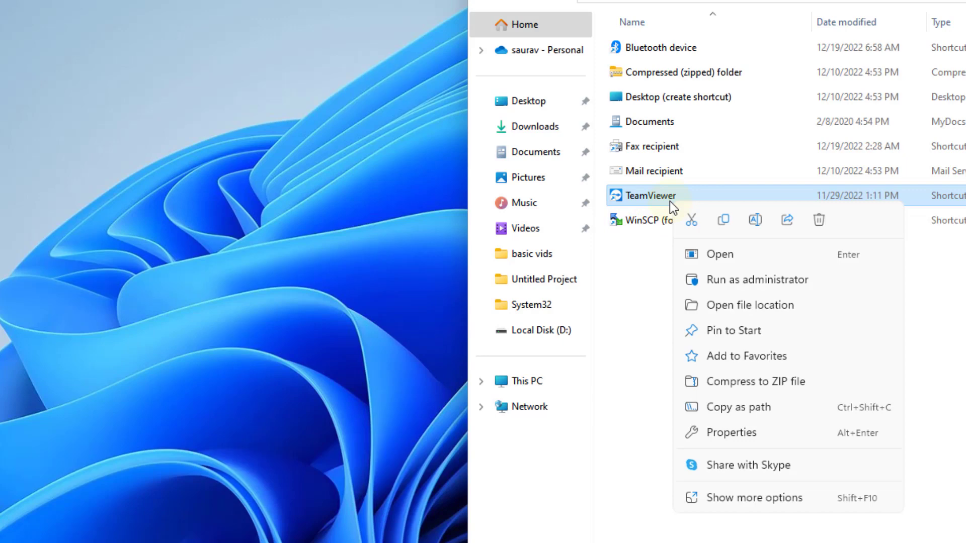
left_click(820, 219)
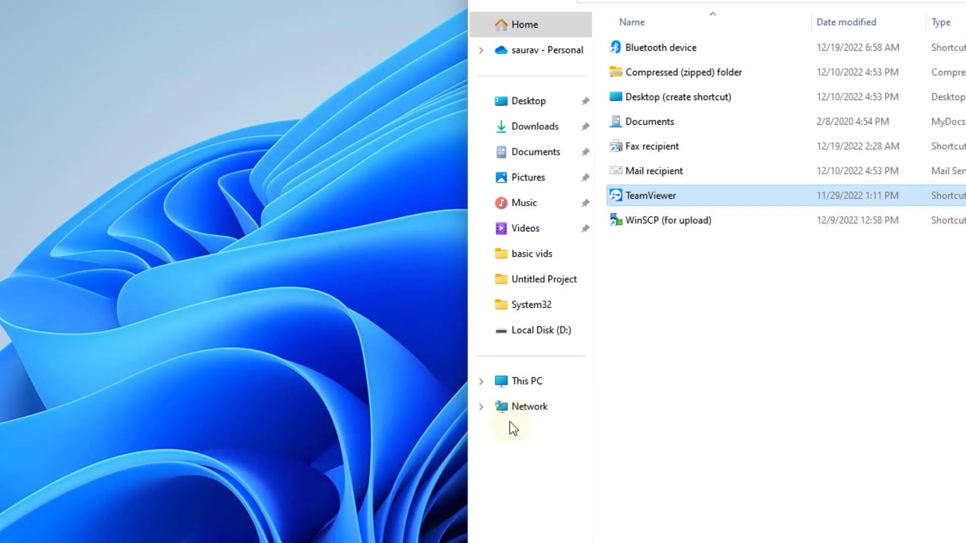
left_click(519, 405)
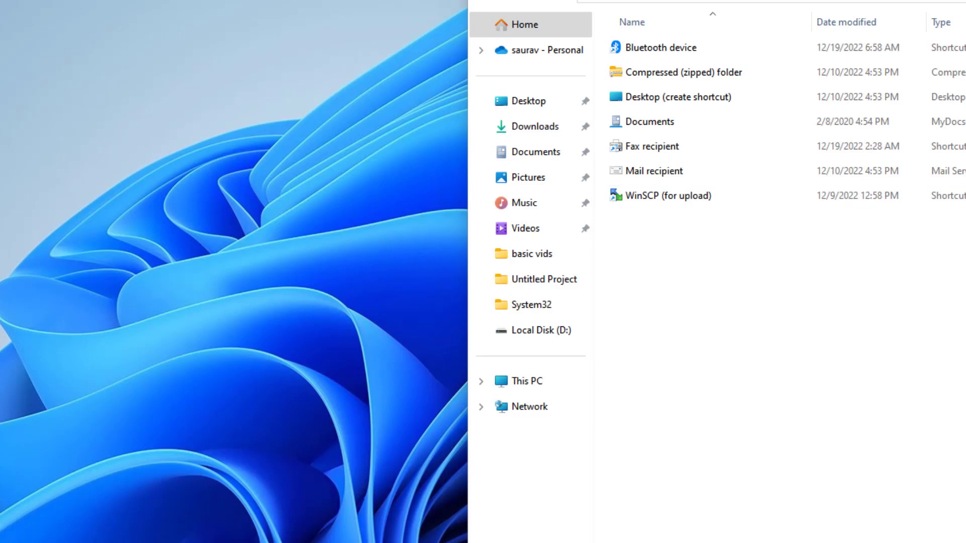
Step: Check the Send to list, then permanently delete the WinSCP (for upload) shortcut
right_click(2, 112)
mouse_move(38, 307)
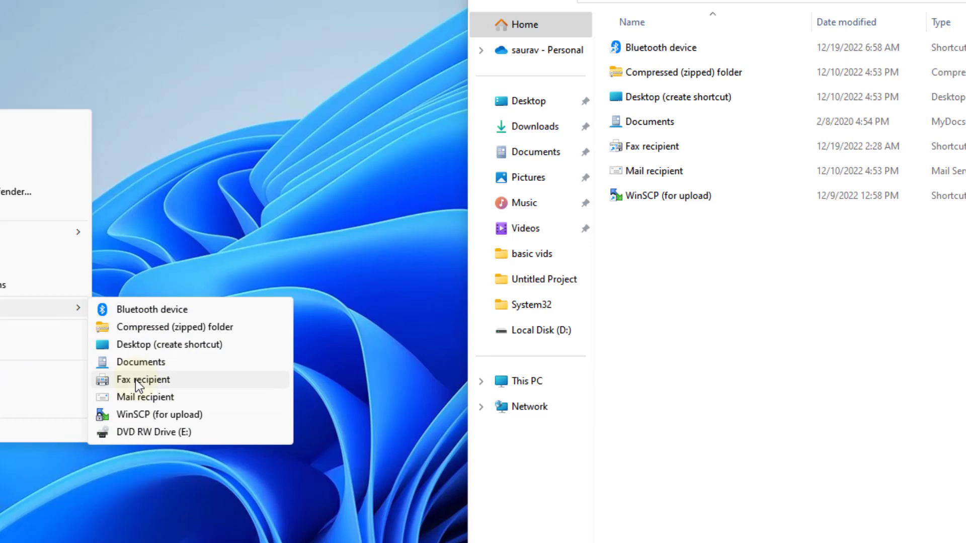
left_click(789, 390)
left_click(675, 198)
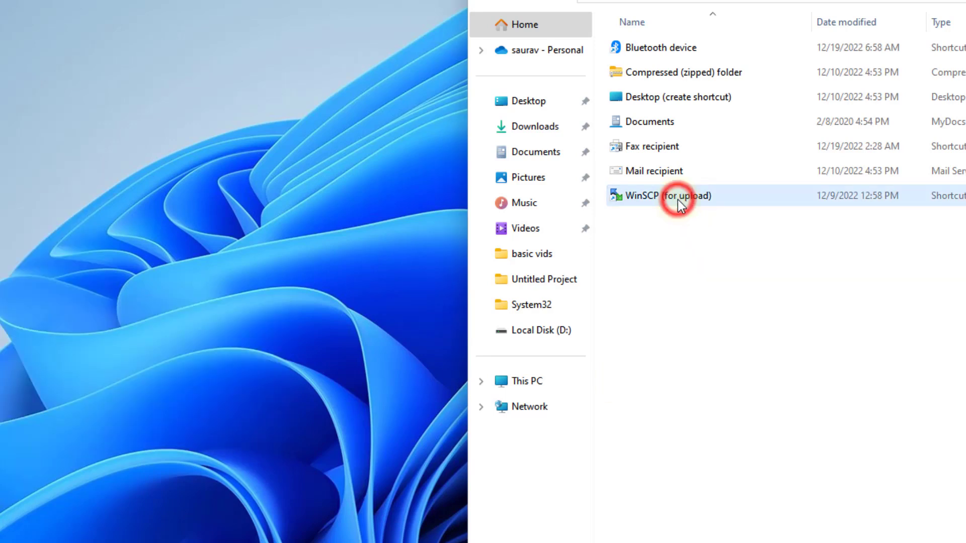
key("shift+Delete")
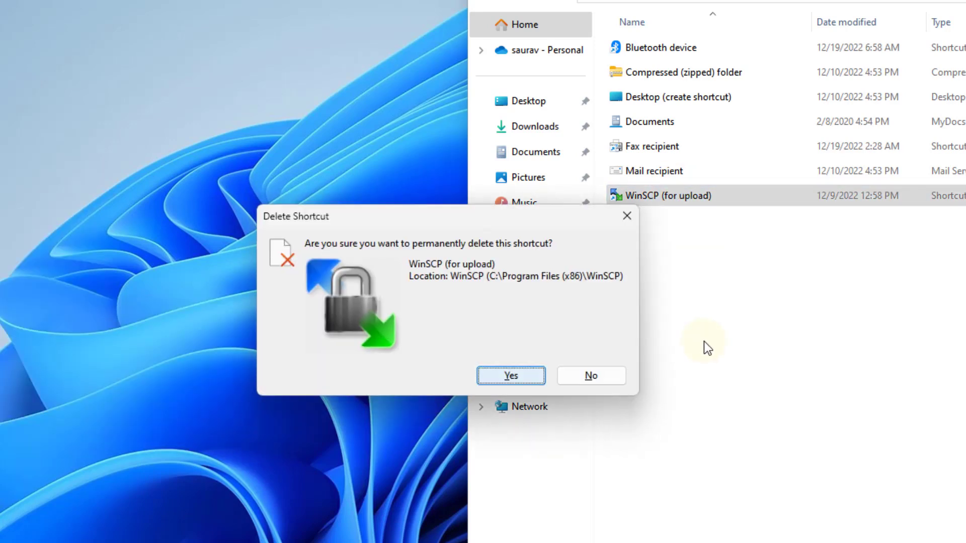
key("Return")
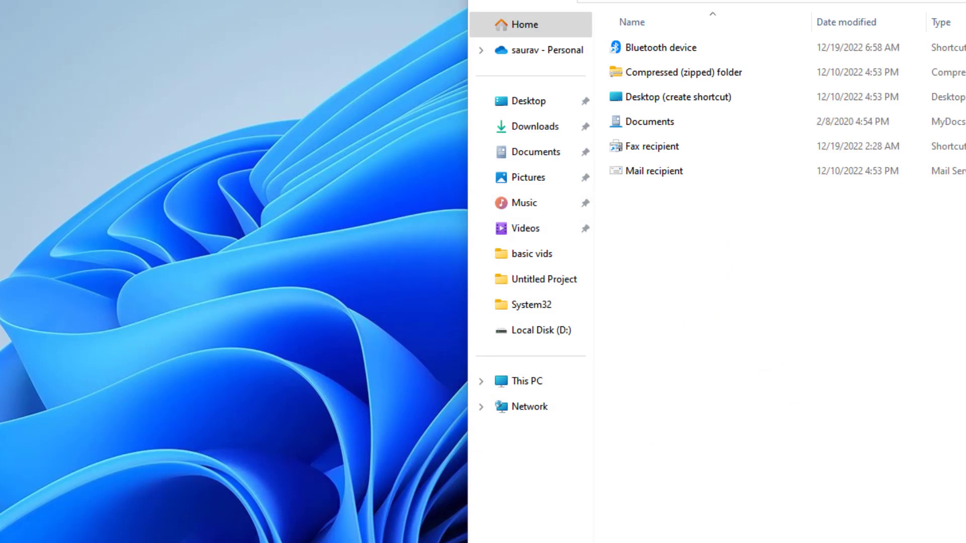
Step: Confirm WinSCP is gone from Send to and start a New > Shortcut in SendTo
right_click(6, 113)
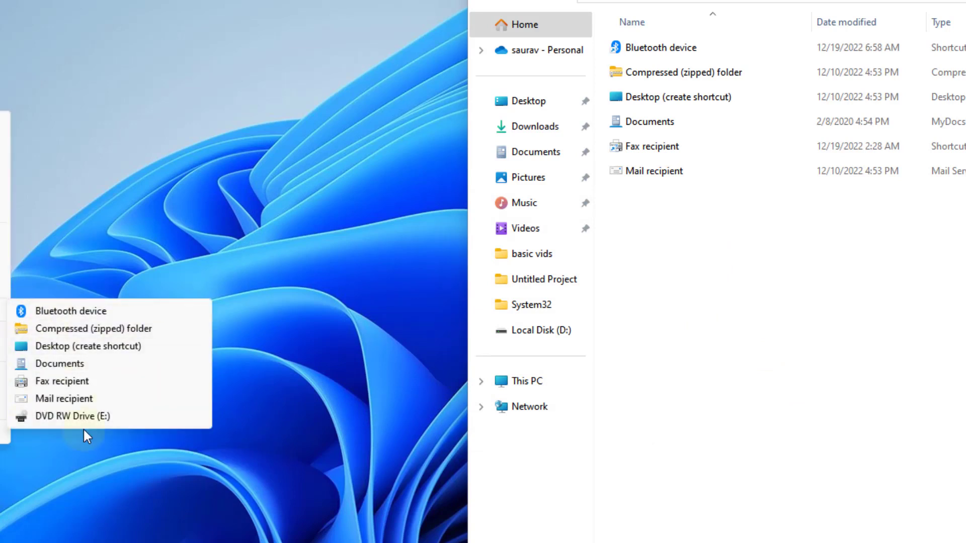
left_click(811, 394)
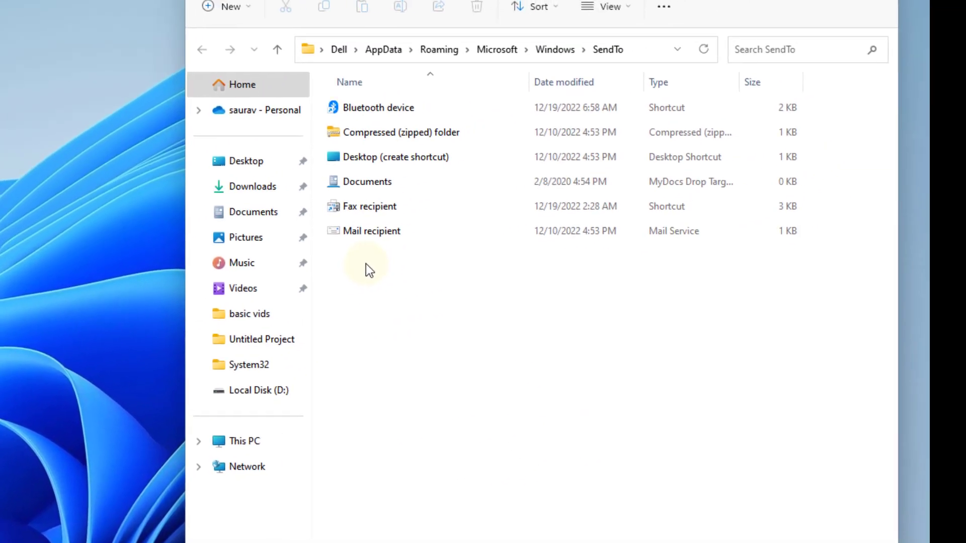
right_click(365, 269)
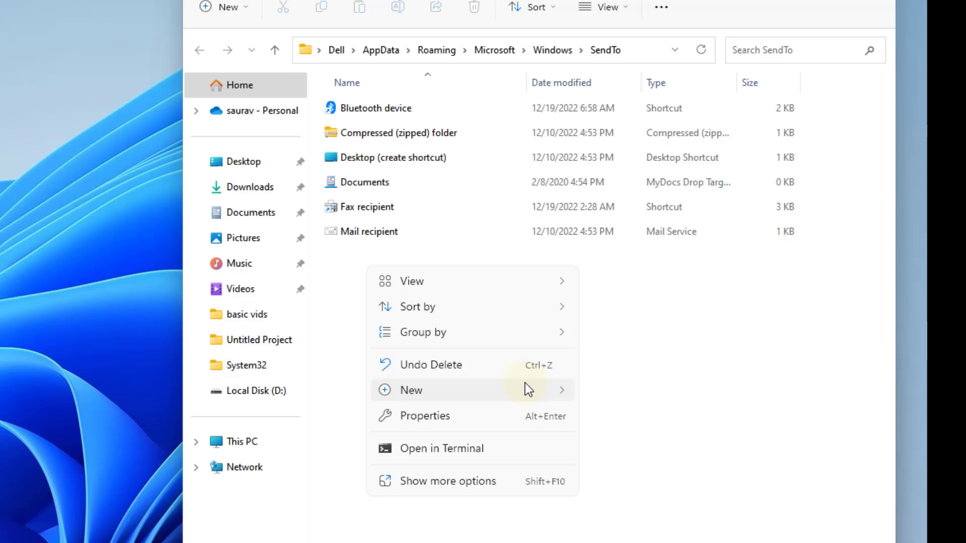
mouse_move(411, 390)
left_click(664, 417)
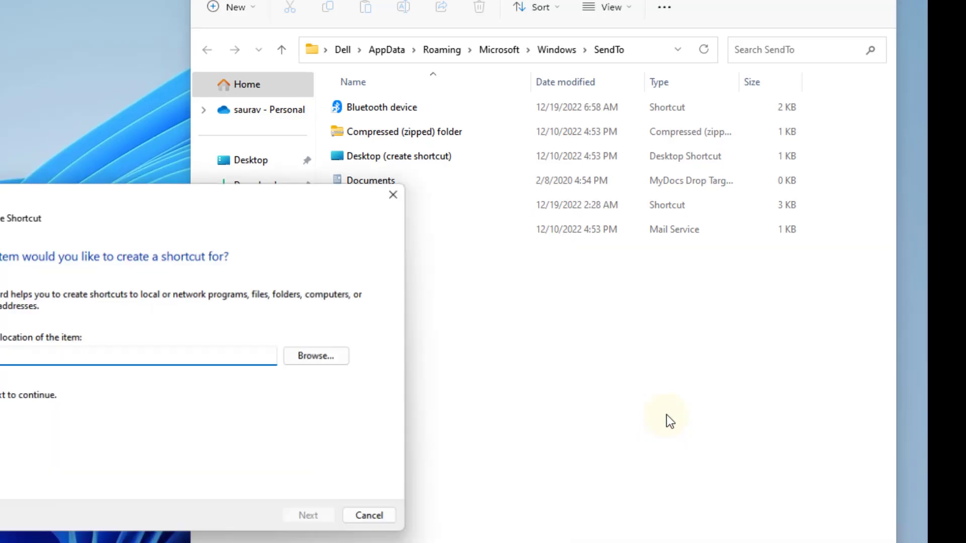
Step: Browse to C:\Program Files\7-Zip\7zG.exe as the new shortcut's target
left_click(369, 318)
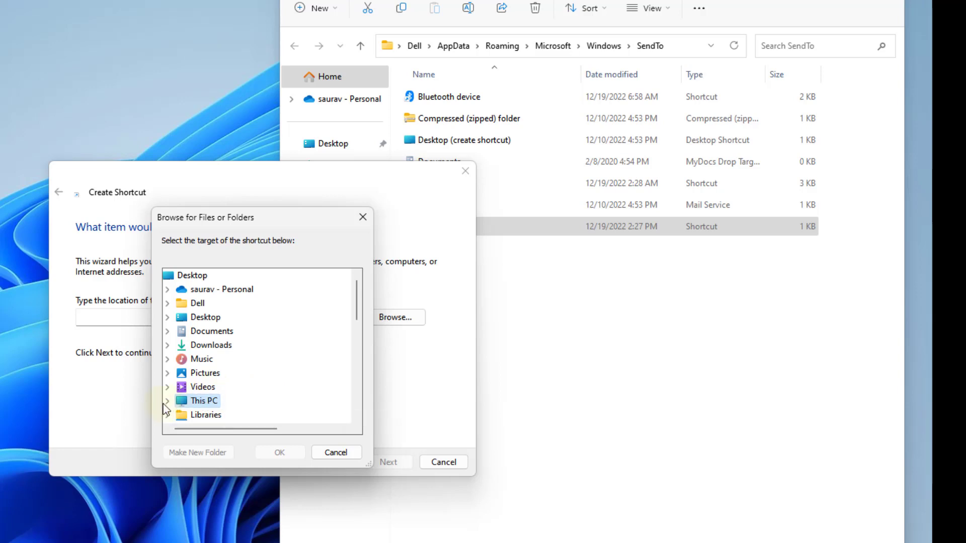
left_click(167, 401)
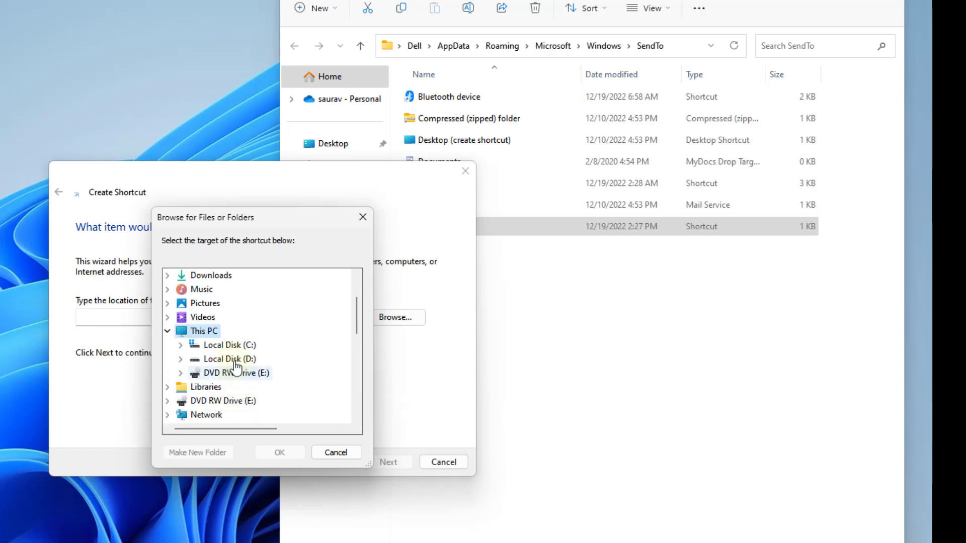
left_click(198, 345)
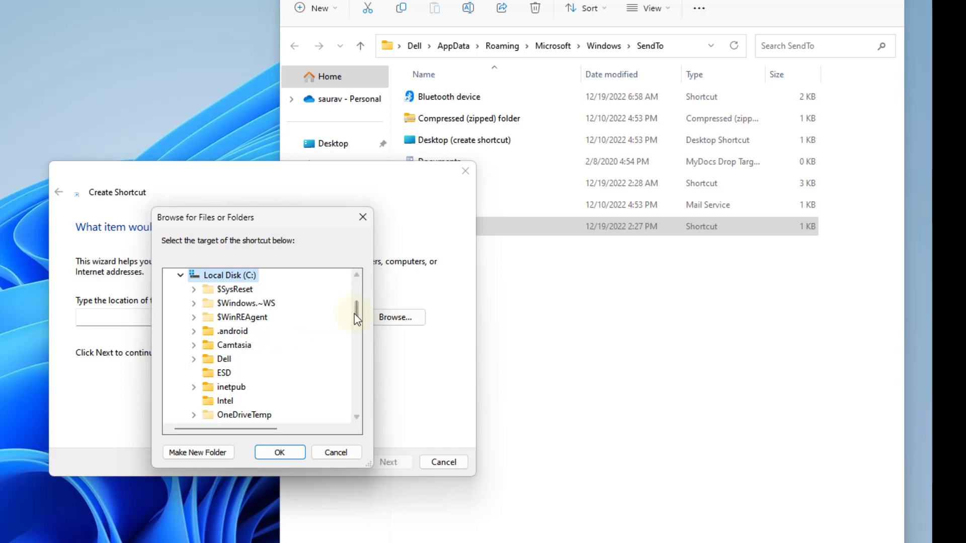
left_click_drag(356, 311, 356, 324)
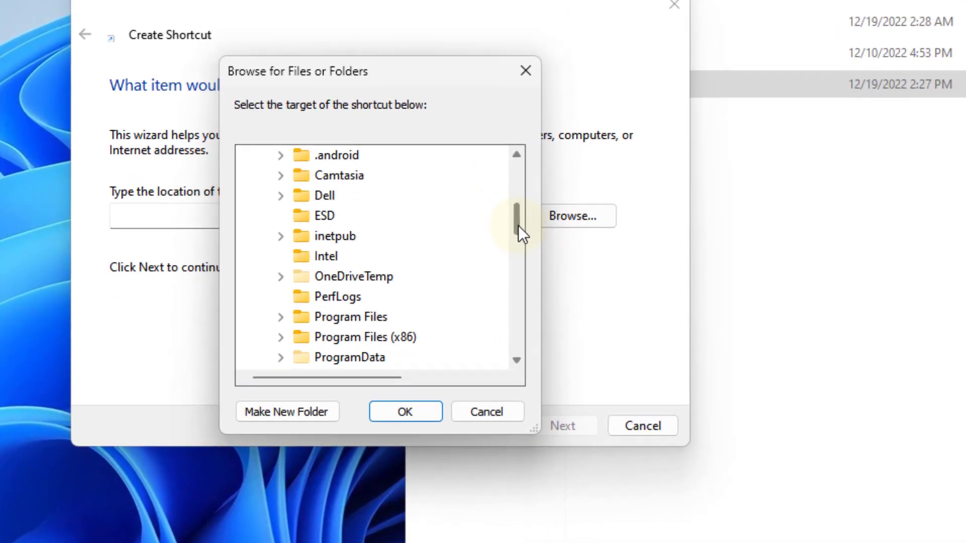
double_click(343, 320)
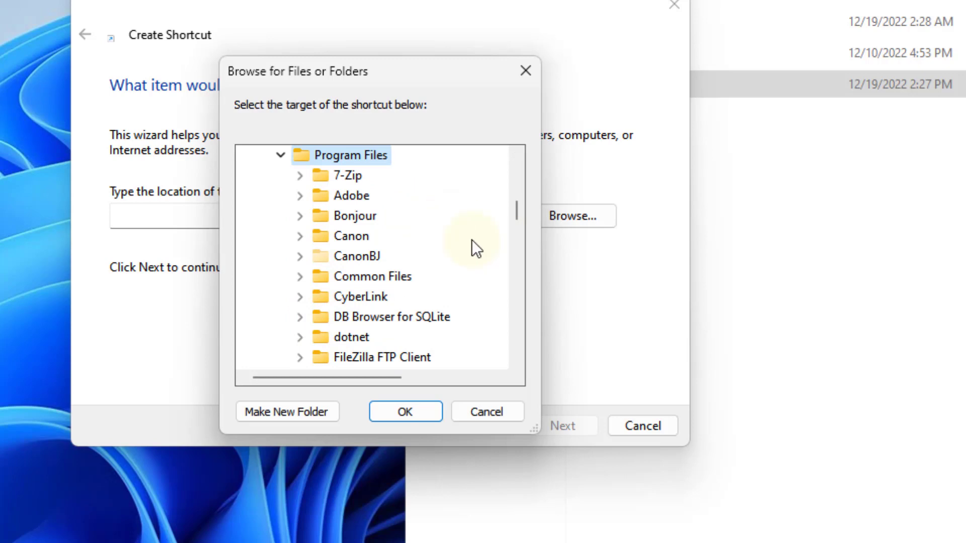
left_click(346, 177)
double_click(347, 178)
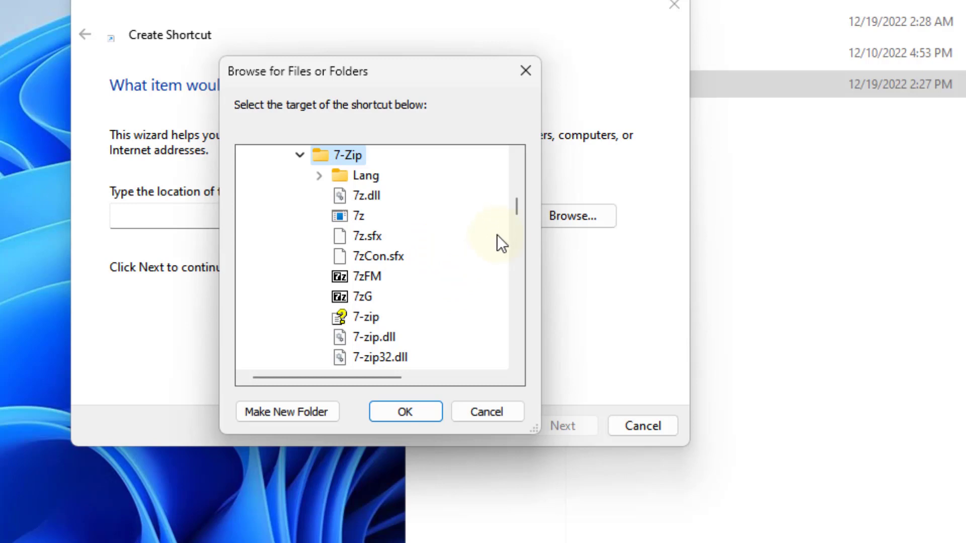
mouse_move(517, 211)
left_mouse_down()
mouse_move(518, 247)
mouse_move(525, 208)
left_mouse_up()
left_click(367, 318)
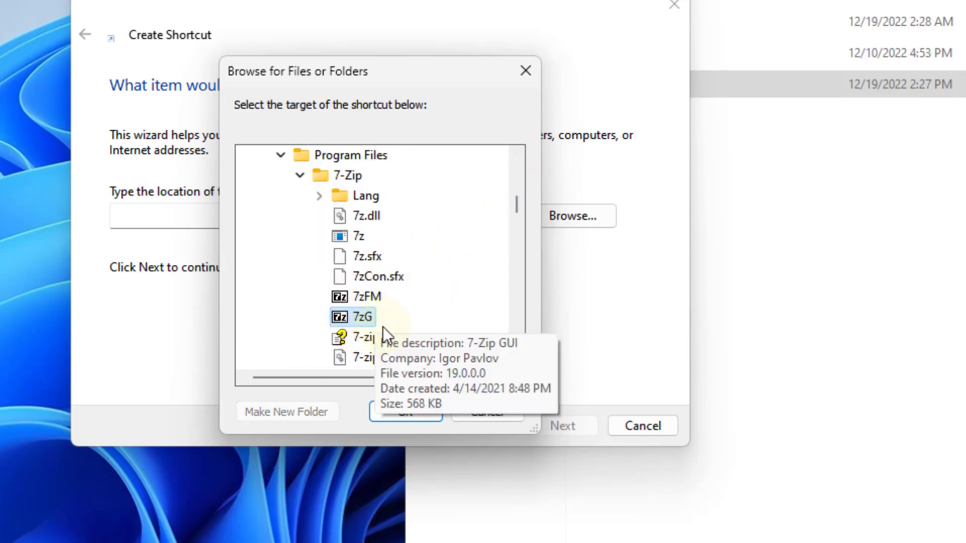
left_click(398, 412)
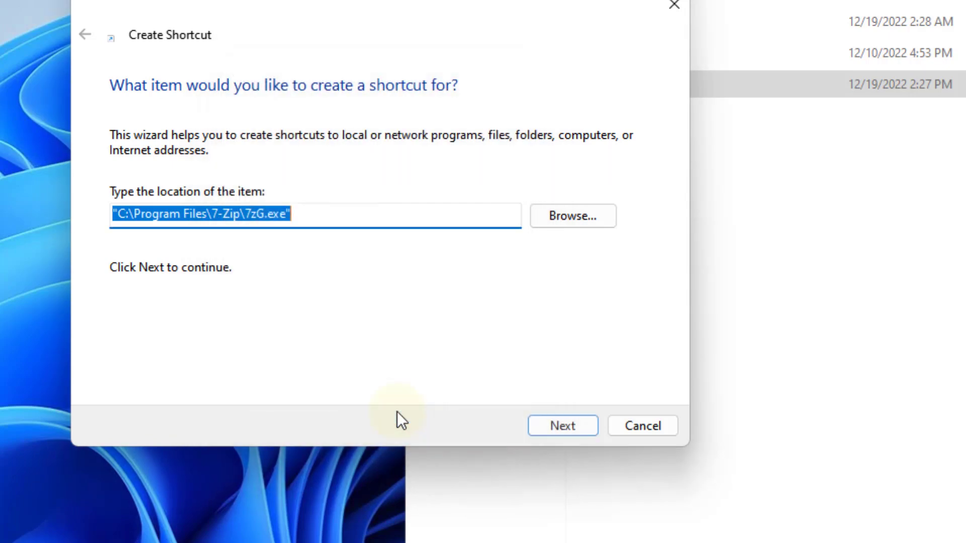
Step: Finish the wizard, creating a shortcut named 7zG in SendTo
left_click(561, 426)
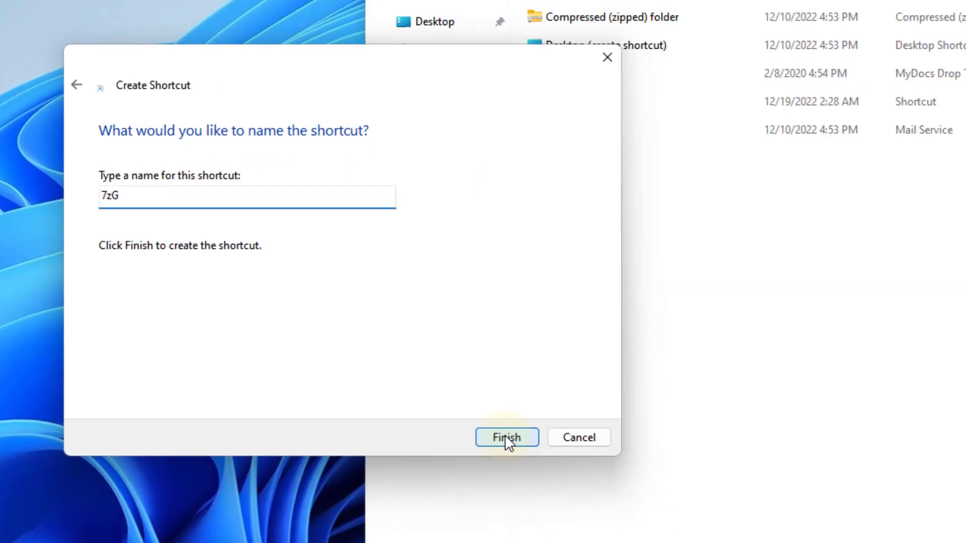
left_click(561, 426)
left_click(496, 324)
left_click(423, 94)
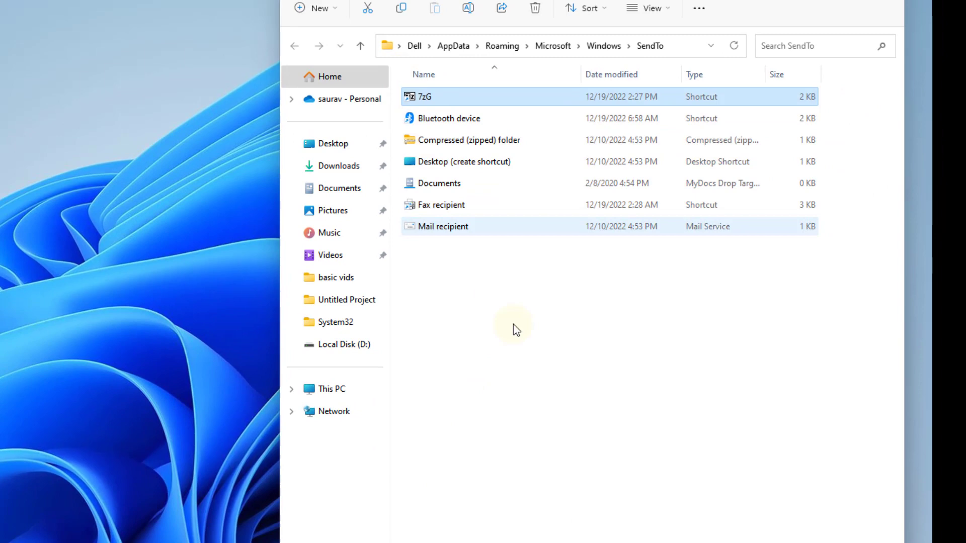
left_click(505, 408)
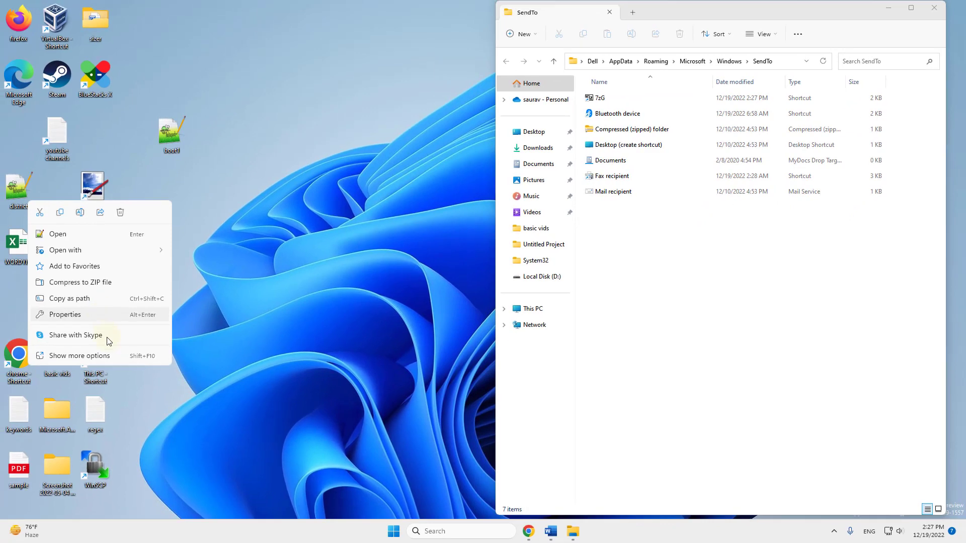
Step: Verify 7zG appears in the Send to menu, then delete the 7zG shortcut
left_click(106, 352)
mouse_move(174, 268)
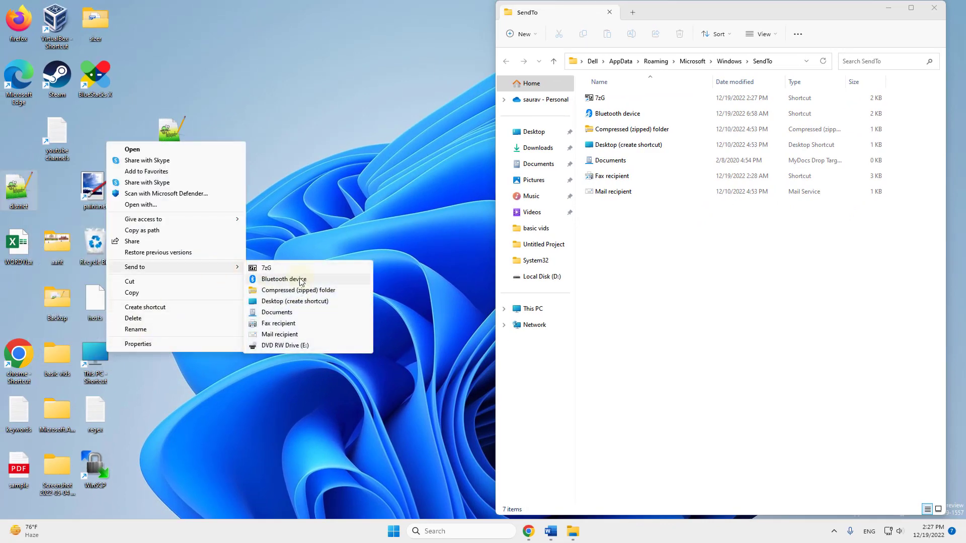
left_click(490, 220)
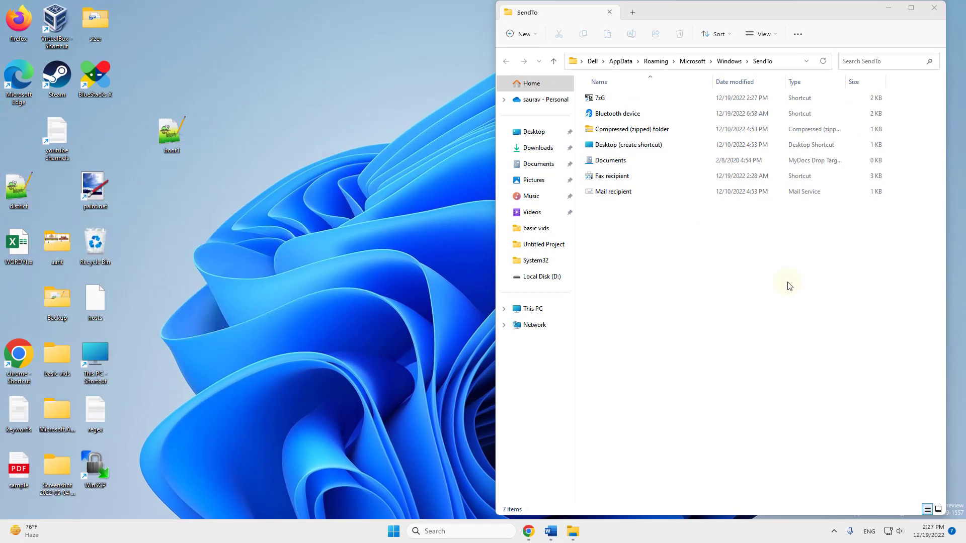
left_click(607, 98)
key("Delete")
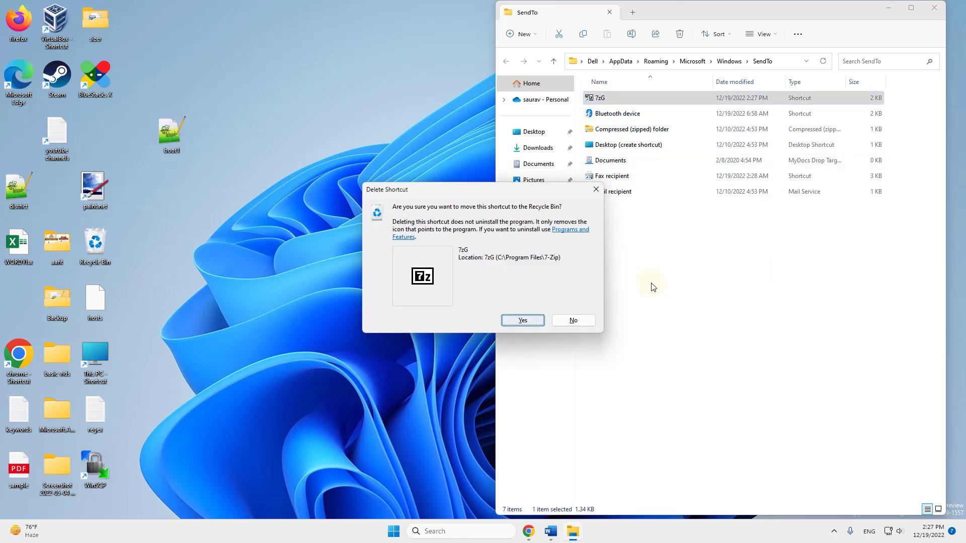
key("Return")
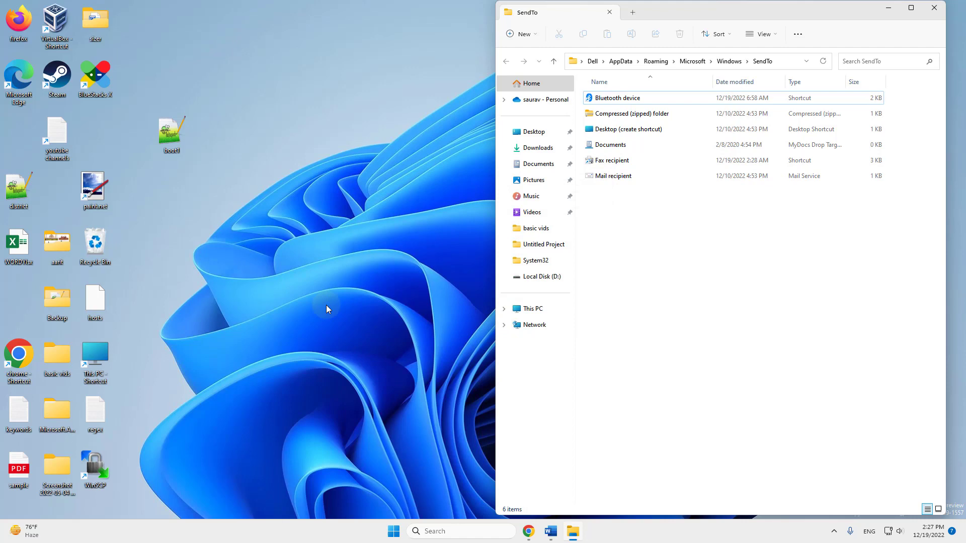
left_click(325, 305)
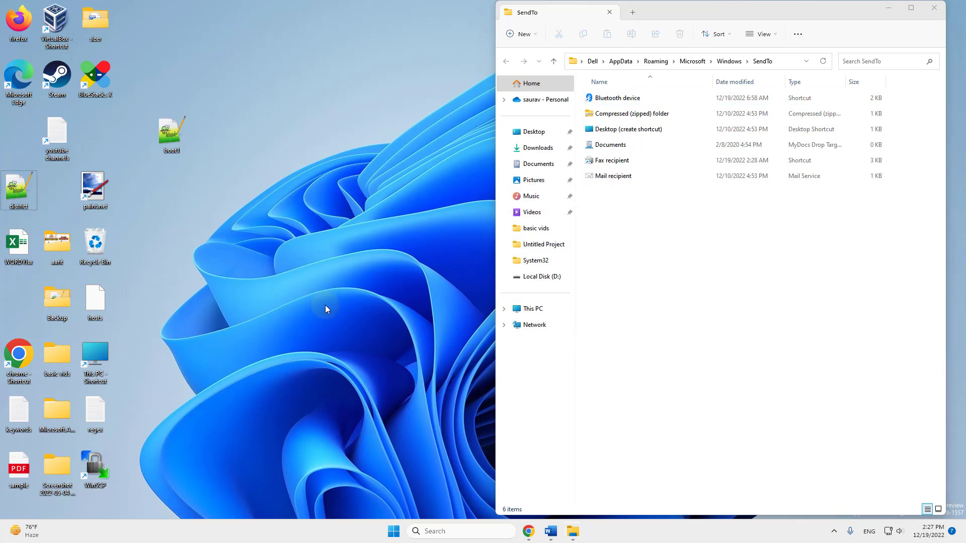